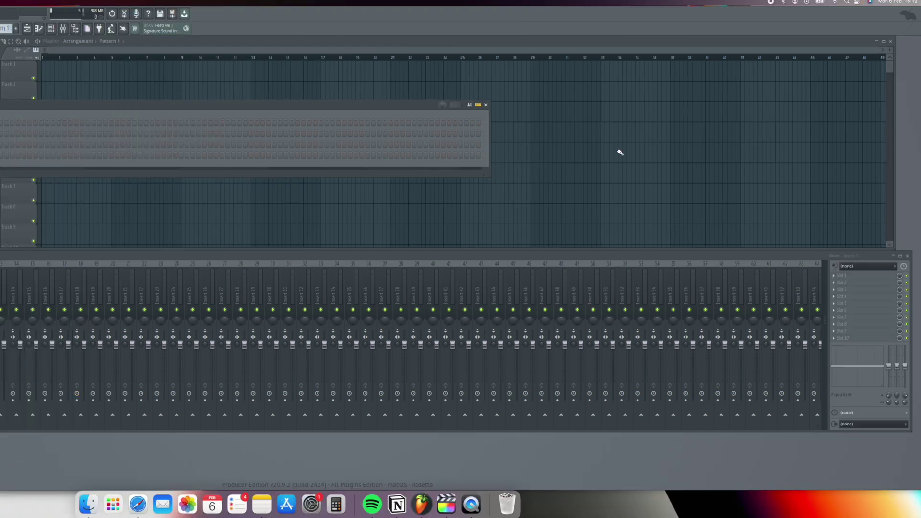
Set mixer insert 1's audio input to Front Center.
{"action": "left_click", "coordinate": [850, 268]}
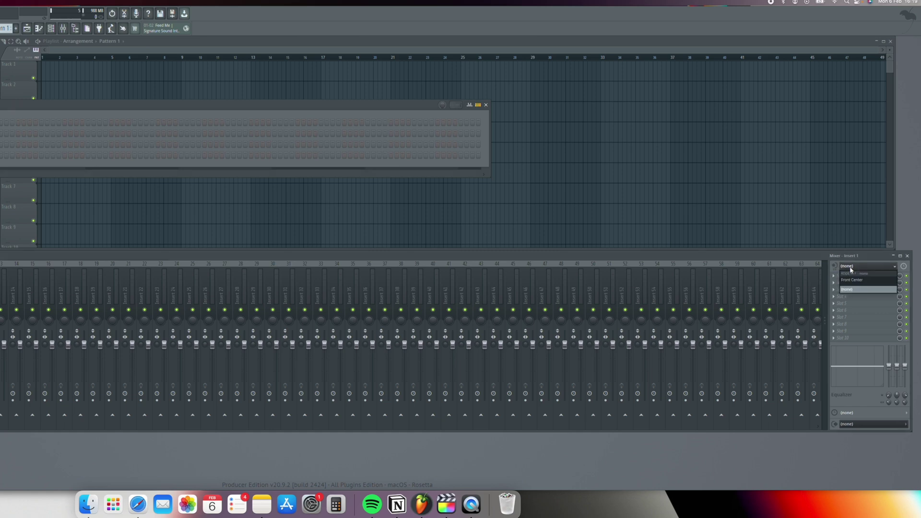
{"action": "left_click", "coordinate": [849, 281]}
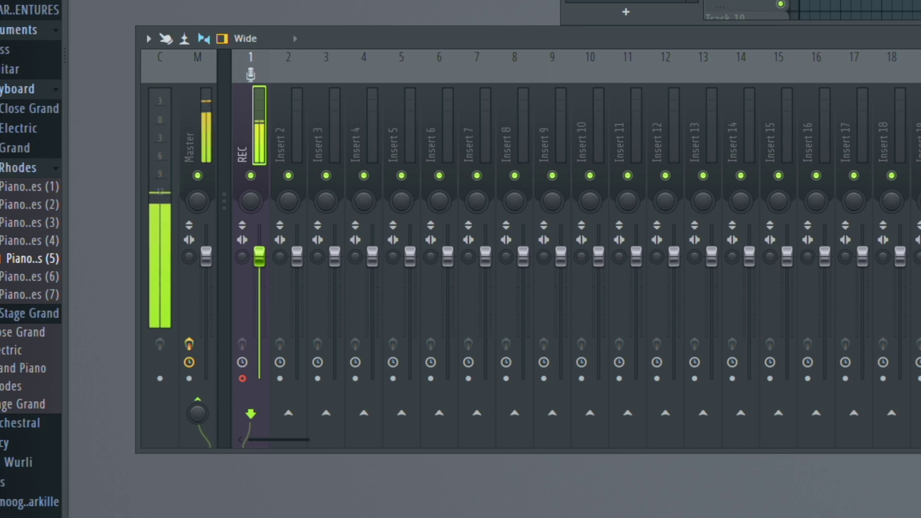
Adjust the send knob controlling how much insert 1 signal reaches the Master.
{"action": "left_click_drag", "start_coordinate": [198, 413], "coordinate": [198, 396]}
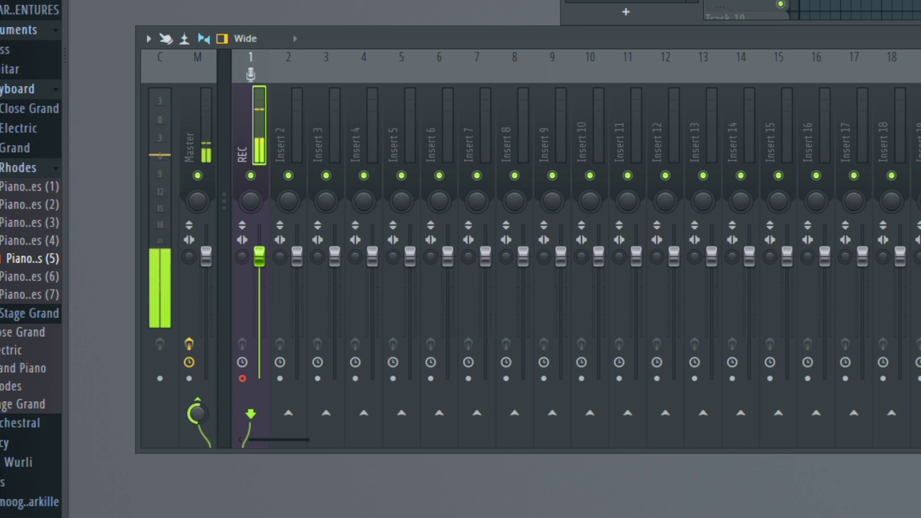